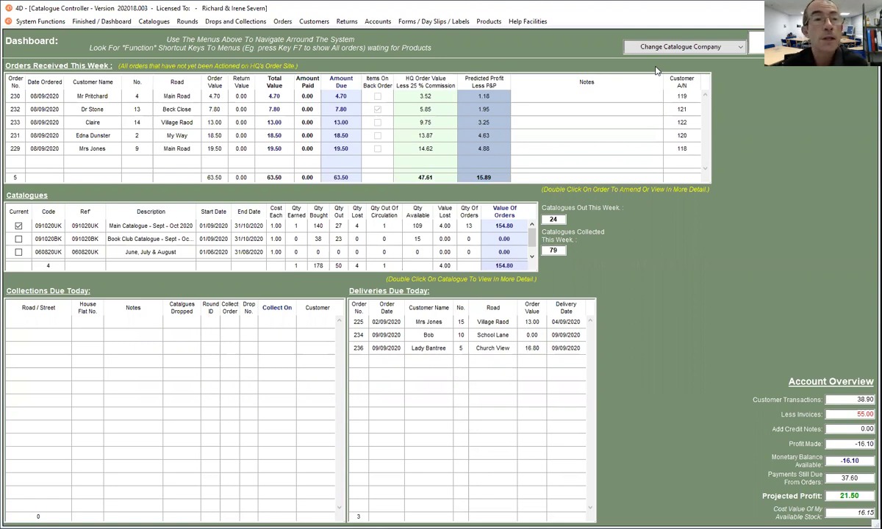
Step: List all catalogues to show the Main Catalogue's orders received, processed and profit figures
{"action": "left_click", "coordinate": [154, 21]}
{"action": "left_click", "coordinate": [161, 34]}
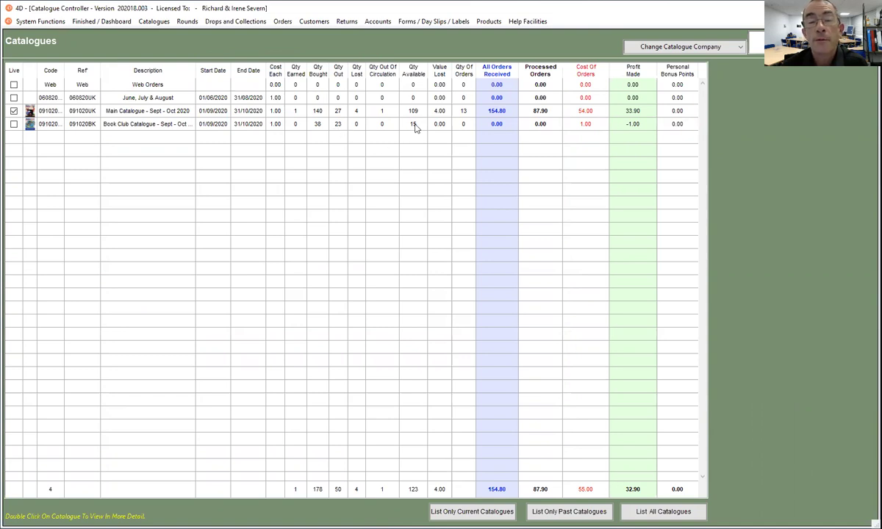
Step: Start a new drop from the round listing for round 4 and load its roads
{"action": "left_click", "coordinate": [214, 22]}
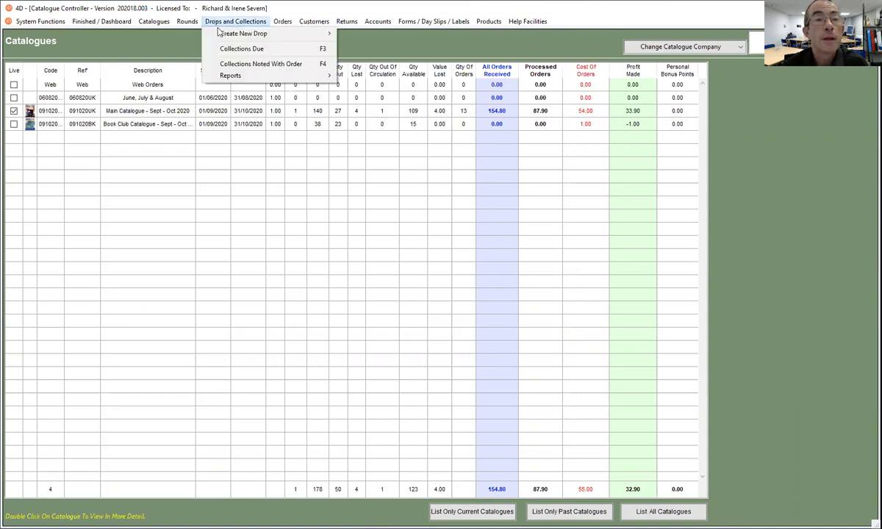
{"action": "mouse_move", "coordinate": [219, 37]}
{"action": "left_click", "coordinate": [367, 33]}
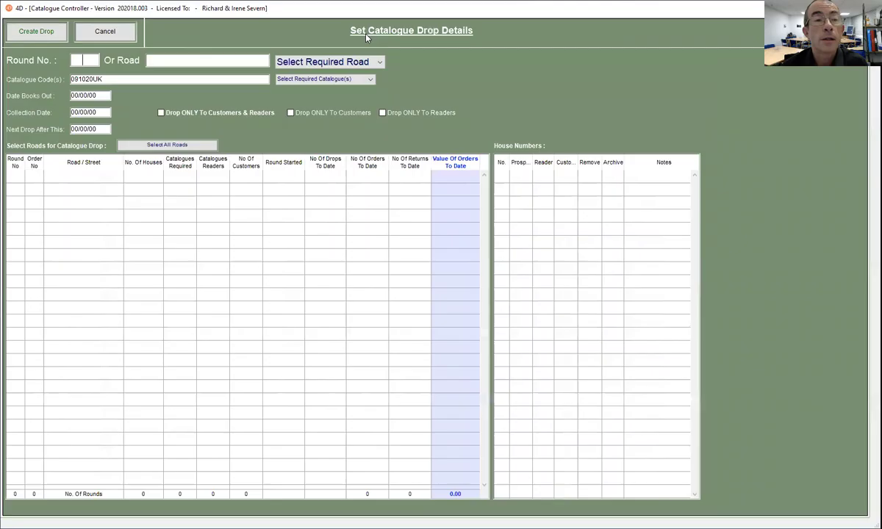
{"action": "type", "text": "4"}
{"action": "key", "text": "Tab"}
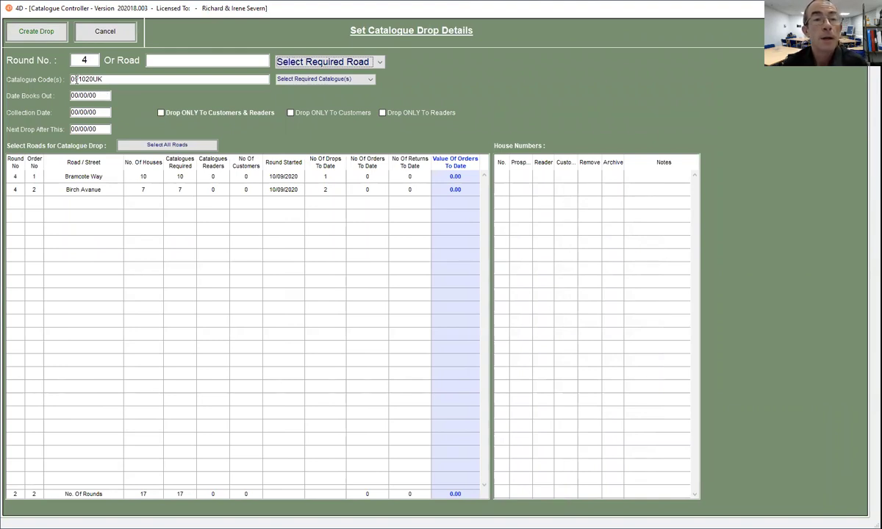
Step: Add the Book Club Catalogue (091020BK) alongside 091020UK to the drop
{"action": "left_click", "coordinate": [301, 79]}
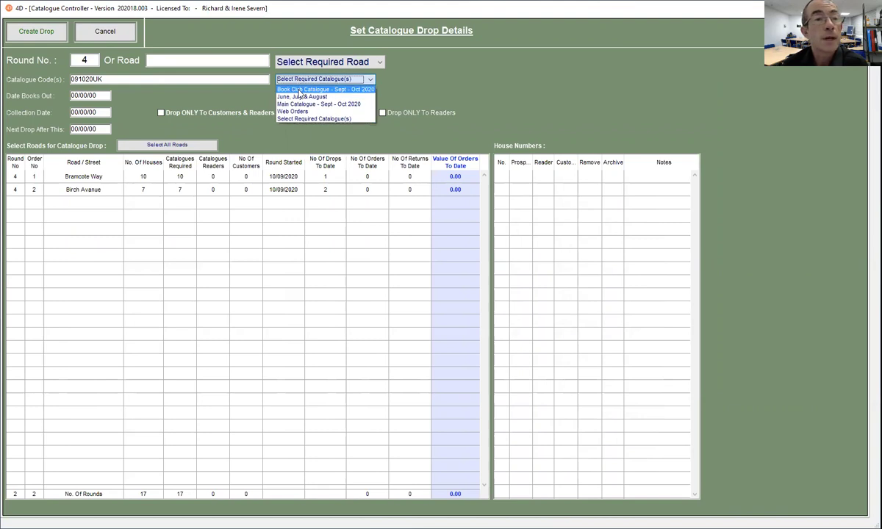
{"action": "left_click", "coordinate": [299, 90]}
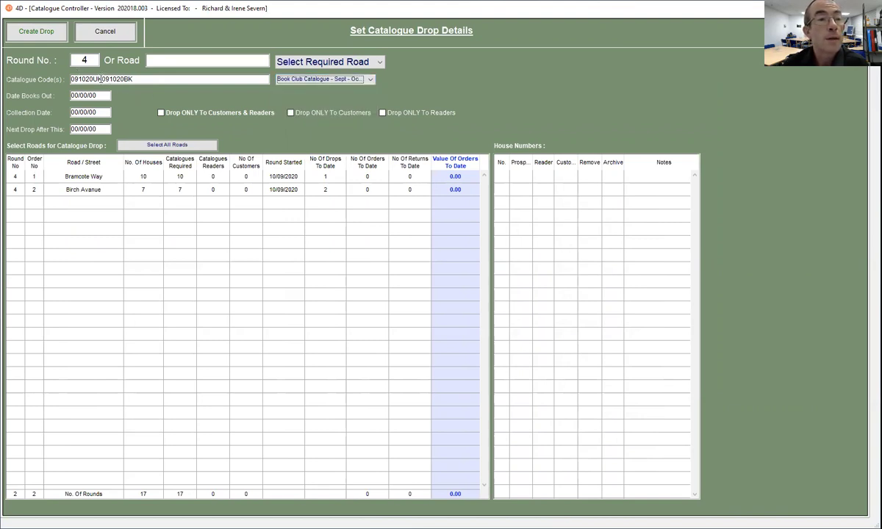
{"action": "left_click", "coordinate": [98, 79]}
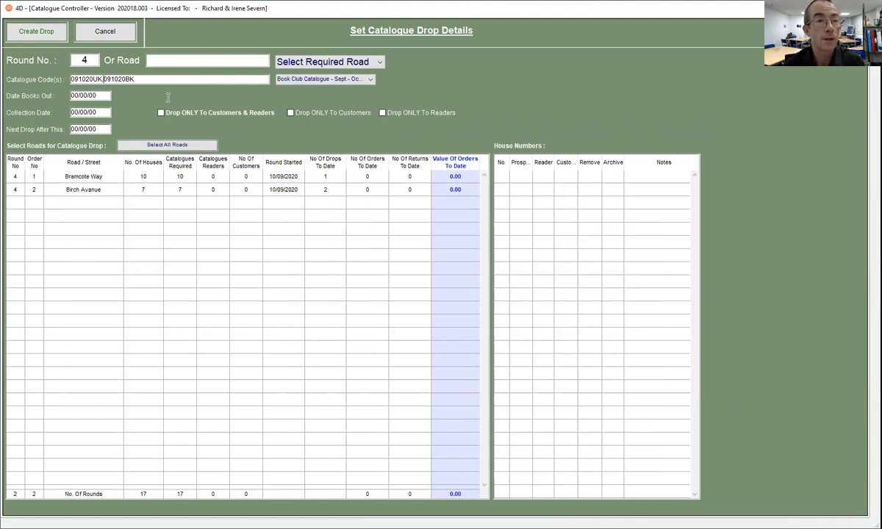
Step: Set books out 09/09/2020, collection 10/09/2020, next drop 30/09/2020, and show Birch Avanue's house numbers
{"action": "left_click", "coordinate": [83, 94]}
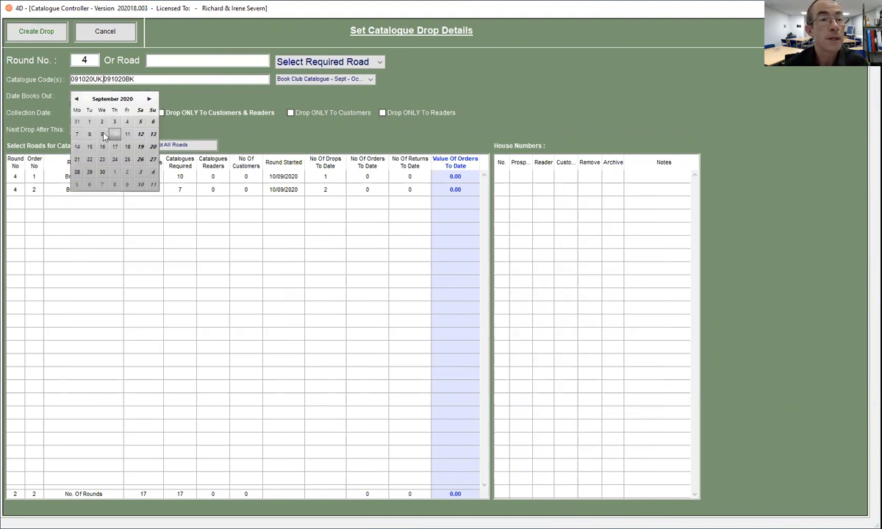
{"action": "left_click", "coordinate": [102, 137]}
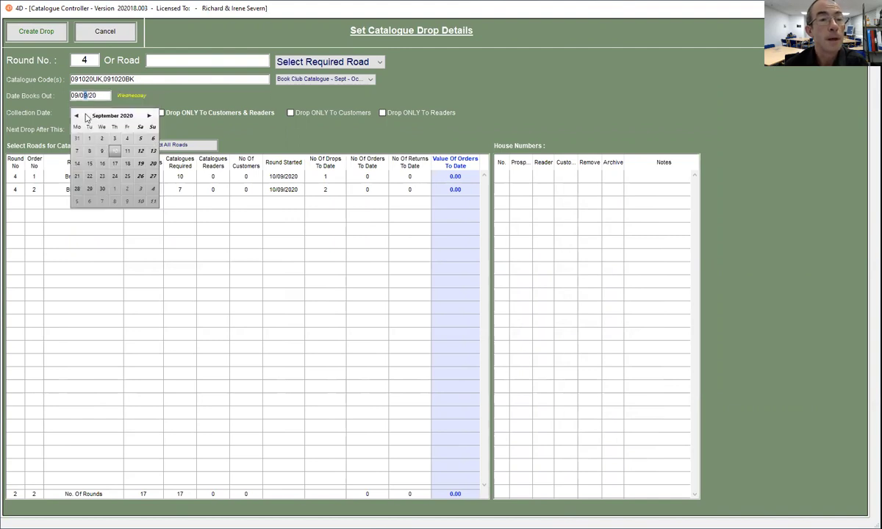
{"action": "left_click", "coordinate": [114, 155]}
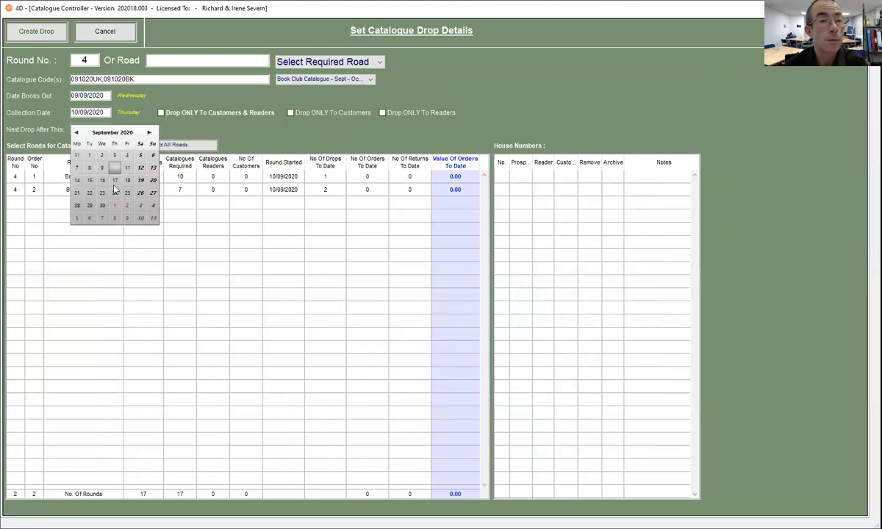
{"action": "left_click", "coordinate": [102, 206]}
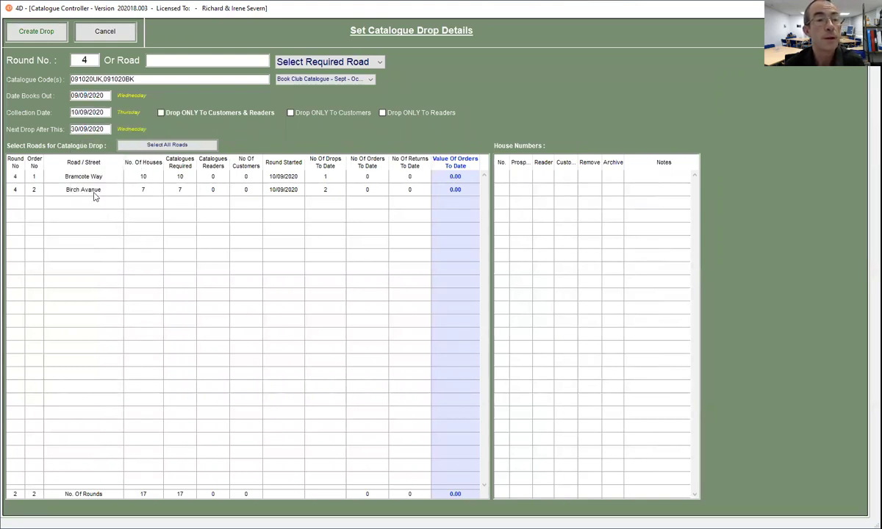
{"action": "left_click", "coordinate": [93, 191]}
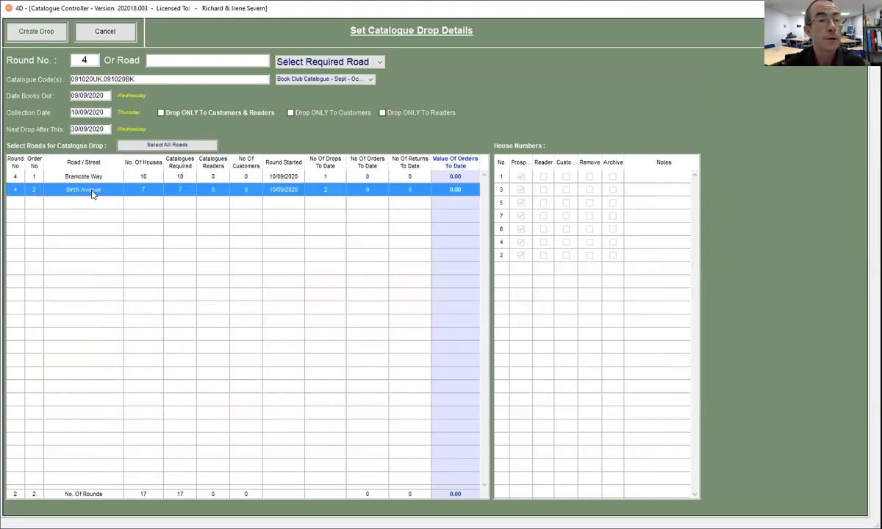
Step: Create the round 4 drop for ALL houses and print its drop list
{"action": "left_click", "coordinate": [41, 38]}
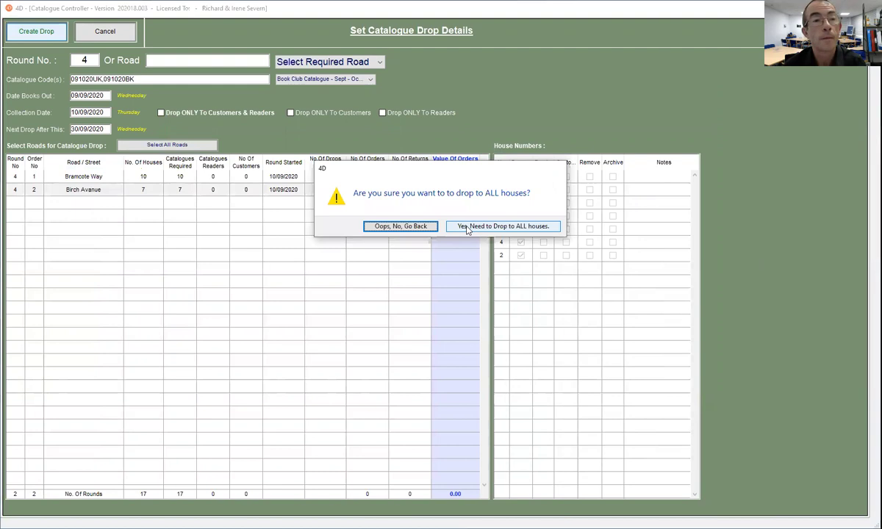
{"action": "left_click", "coordinate": [466, 227]}
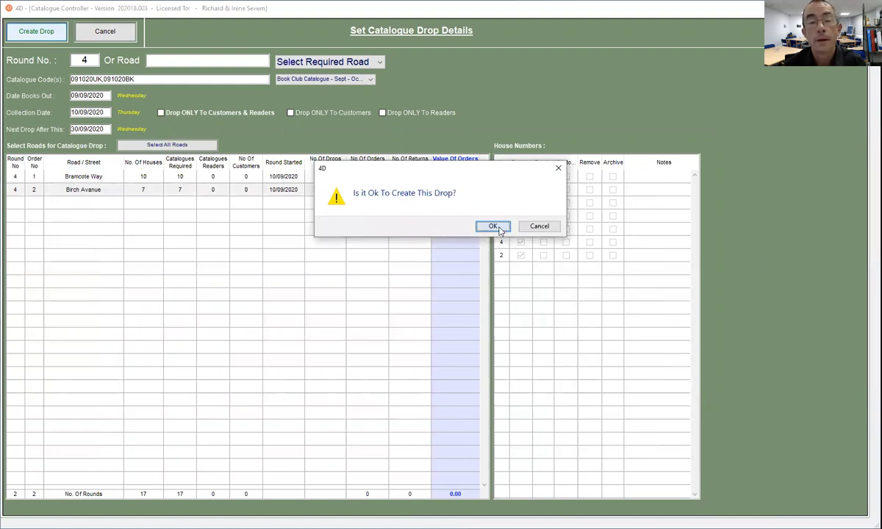
{"action": "left_click", "coordinate": [493, 227]}
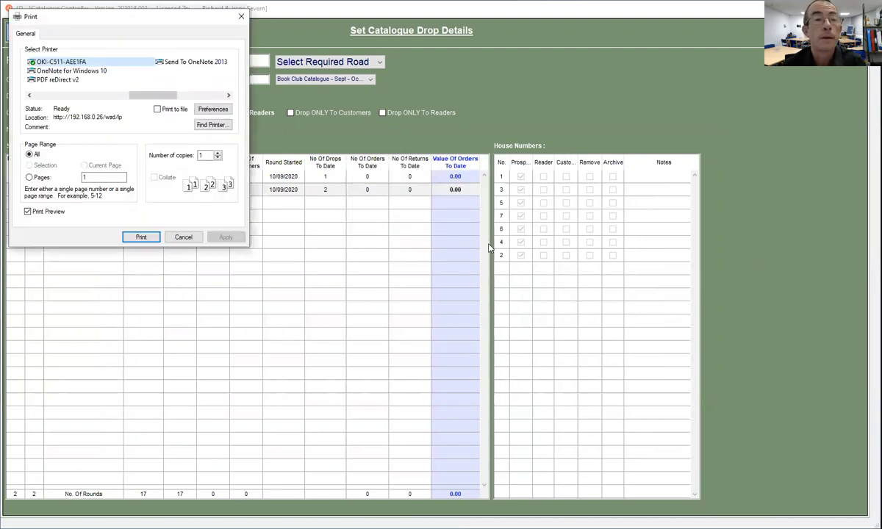
{"action": "left_click", "coordinate": [139, 236]}
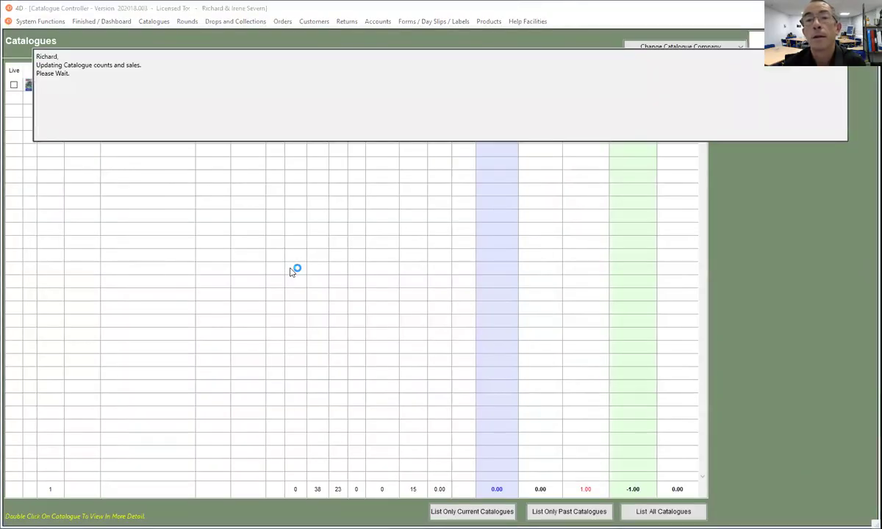
Step: Reload the catalogue list, now totalling 64 books out and 109 available
{"action": "left_click", "coordinate": [155, 22]}
{"action": "left_click", "coordinate": [159, 34]}
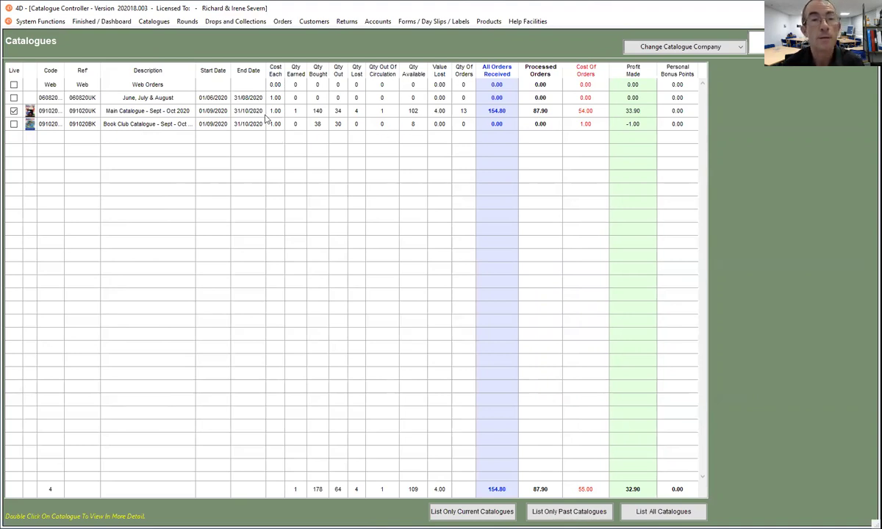
Step: Mark houses 4 and 2 returned in tomorrow's collections, then refresh the list for 11 September
{"action": "double_click", "coordinate": [248, 111]}
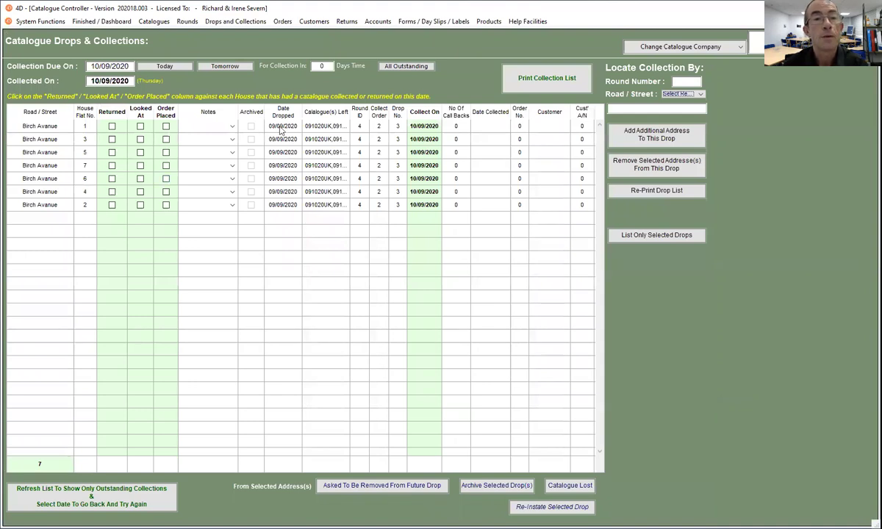
{"action": "left_click", "coordinate": [203, 67]}
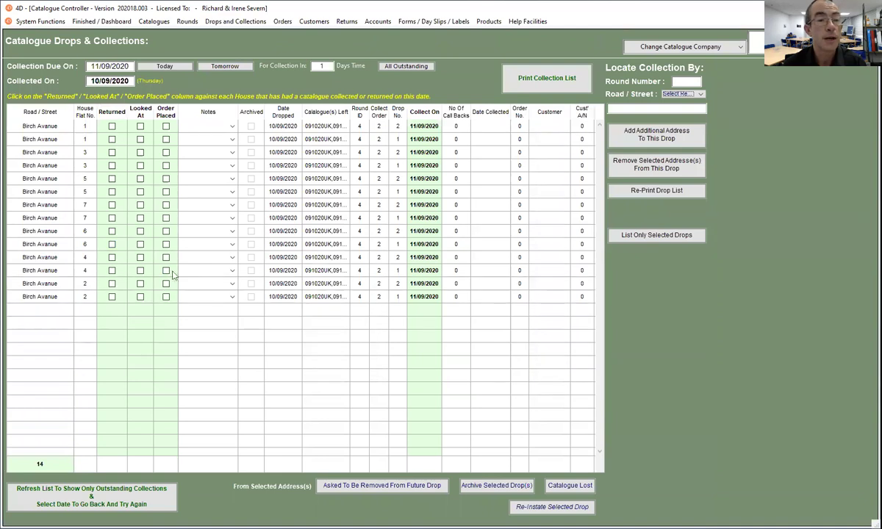
{"action": "left_click", "coordinate": [111, 270]}
{"action": "left_click", "coordinate": [112, 284]}
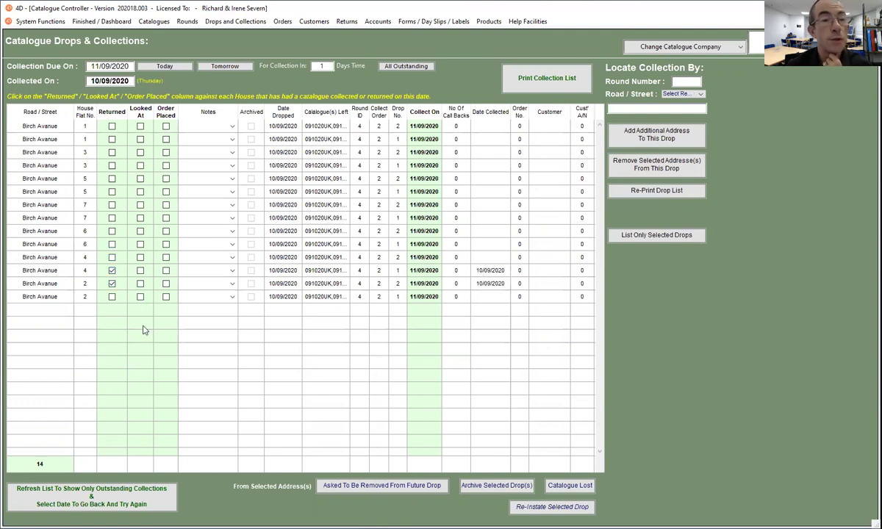
{"action": "left_click", "coordinate": [97, 497]}
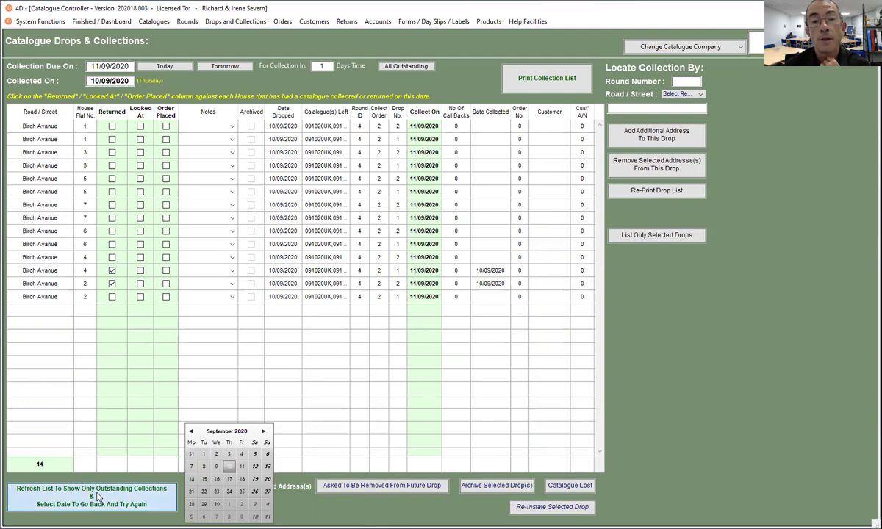
{"action": "left_click", "coordinate": [243, 467]}
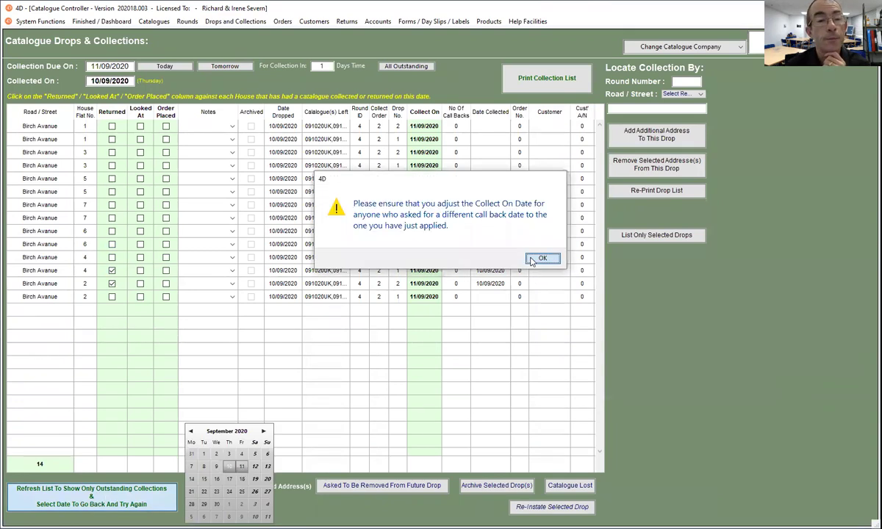
{"action": "left_click", "coordinate": [542, 259]}
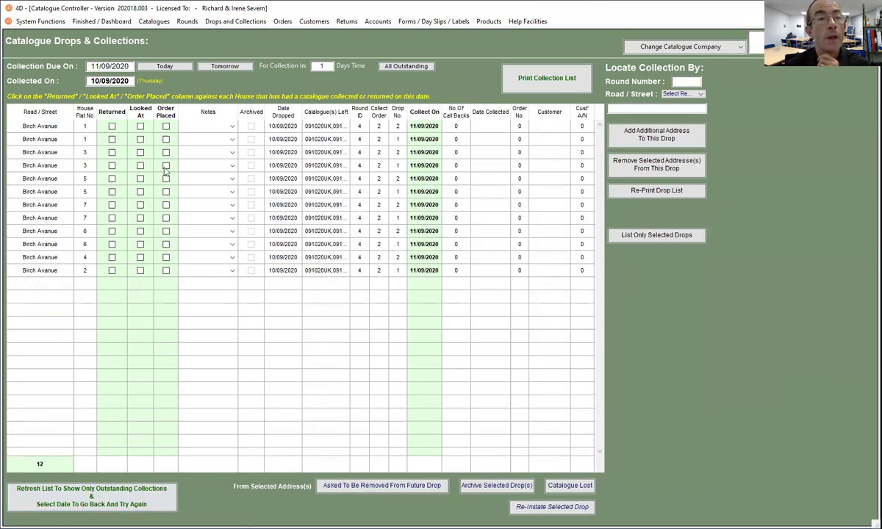
Step: List all catalogues to see Book Club at 28 out and 10 available
{"action": "left_click", "coordinate": [146, 22]}
{"action": "left_click", "coordinate": [151, 32]}
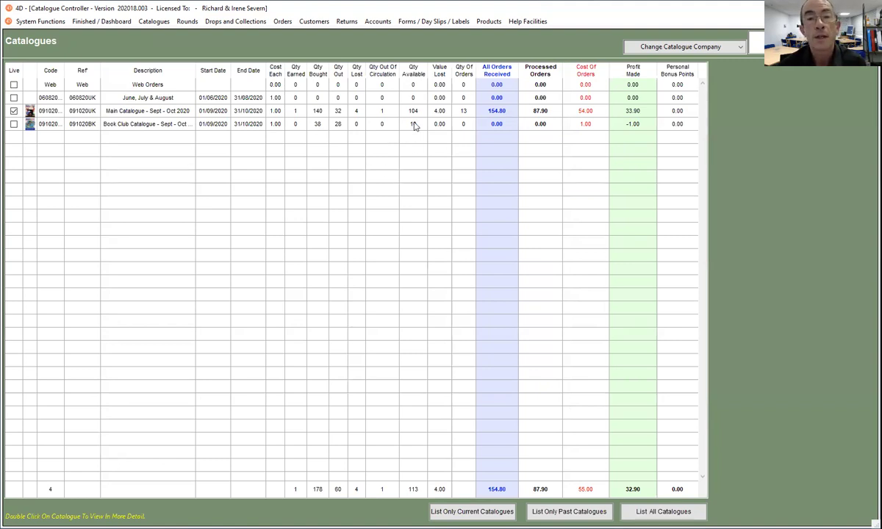
Step: Open the Book Club Catalogue's details and set Qty Out to 28
{"action": "double_click", "coordinate": [210, 126]}
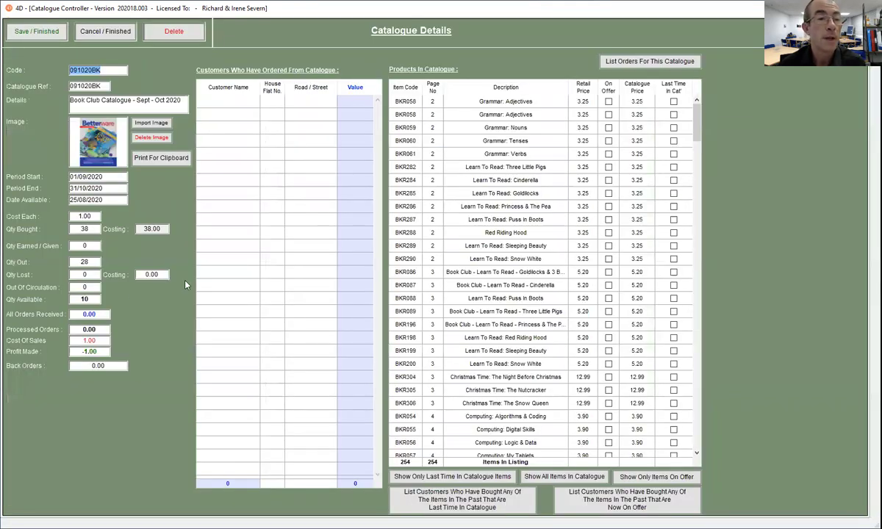
{"action": "left_click", "coordinate": [91, 262]}
{"action": "double_click", "coordinate": [85, 262]}
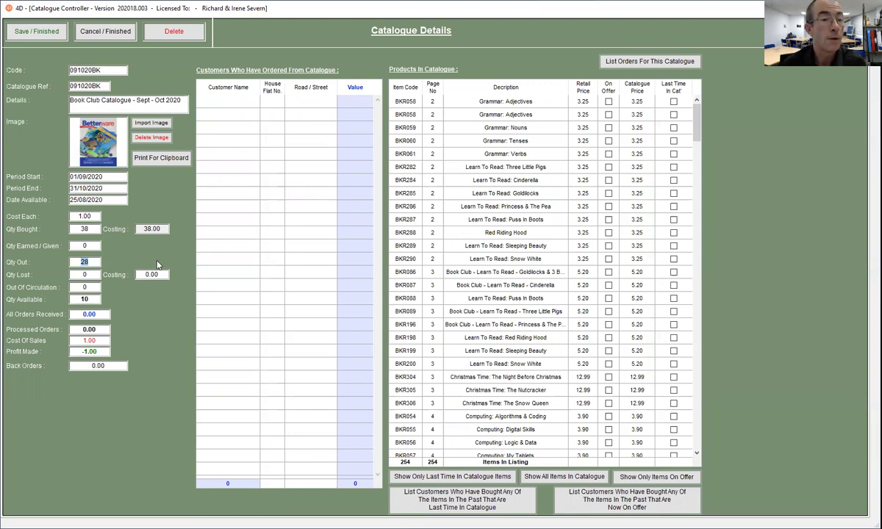
{"action": "type", "text": "2"}
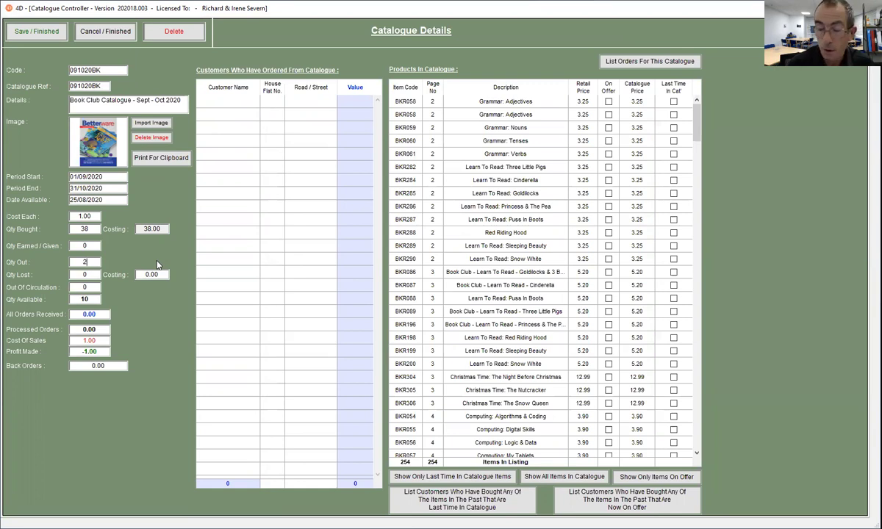
{"action": "type", "text": "8"}
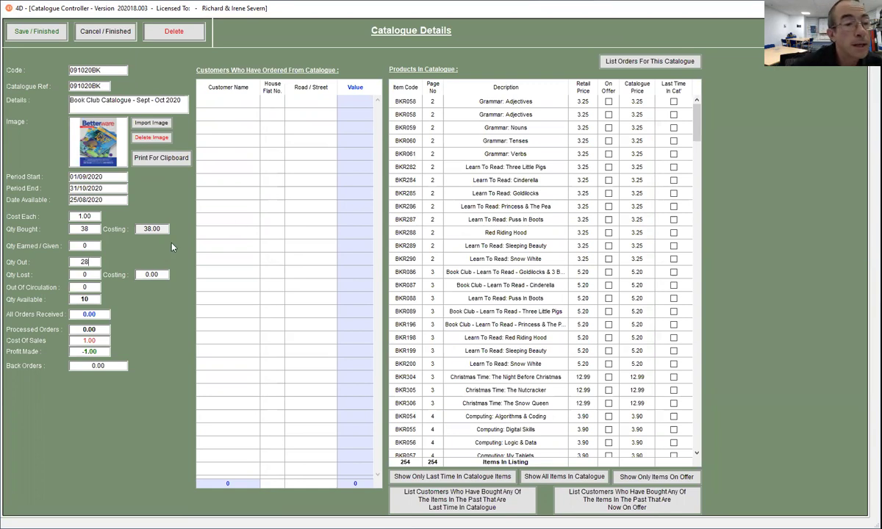
Step: Set the Book Club Catalogue's Qty Lost to 1 and save the figures
{"action": "left_click", "coordinate": [93, 274]}
{"action": "key", "text": "BackSpace"}
{"action": "type", "text": "1"}
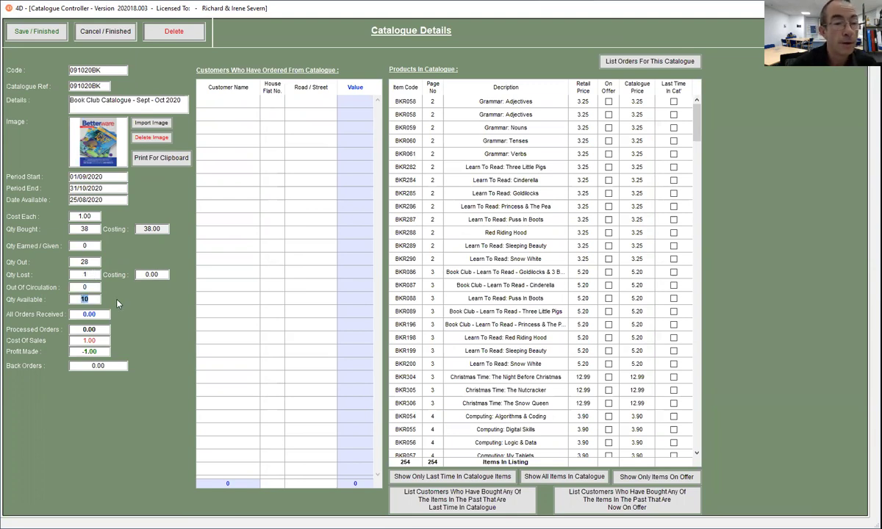
{"action": "left_click", "coordinate": [23, 32]}
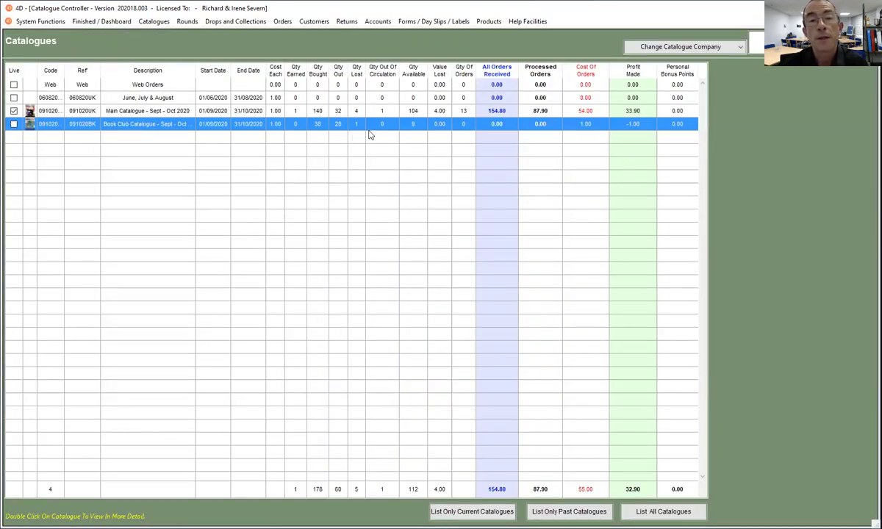